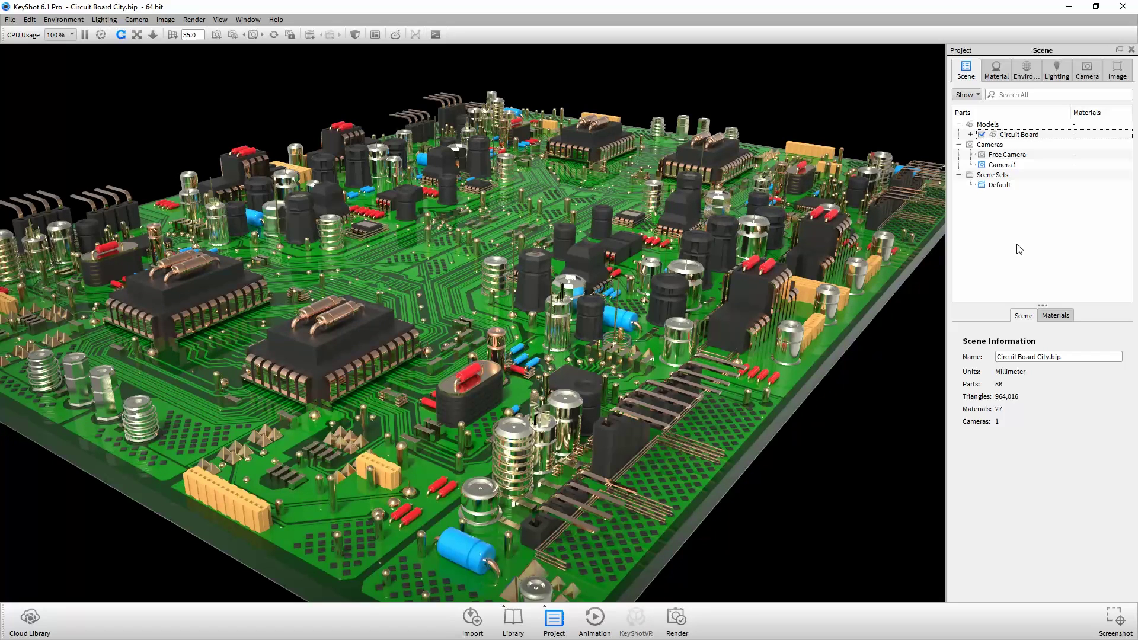
Step: Duplicate the circuit board as 'Circuit Board toon' and hide the original board
right_click(1002, 136)
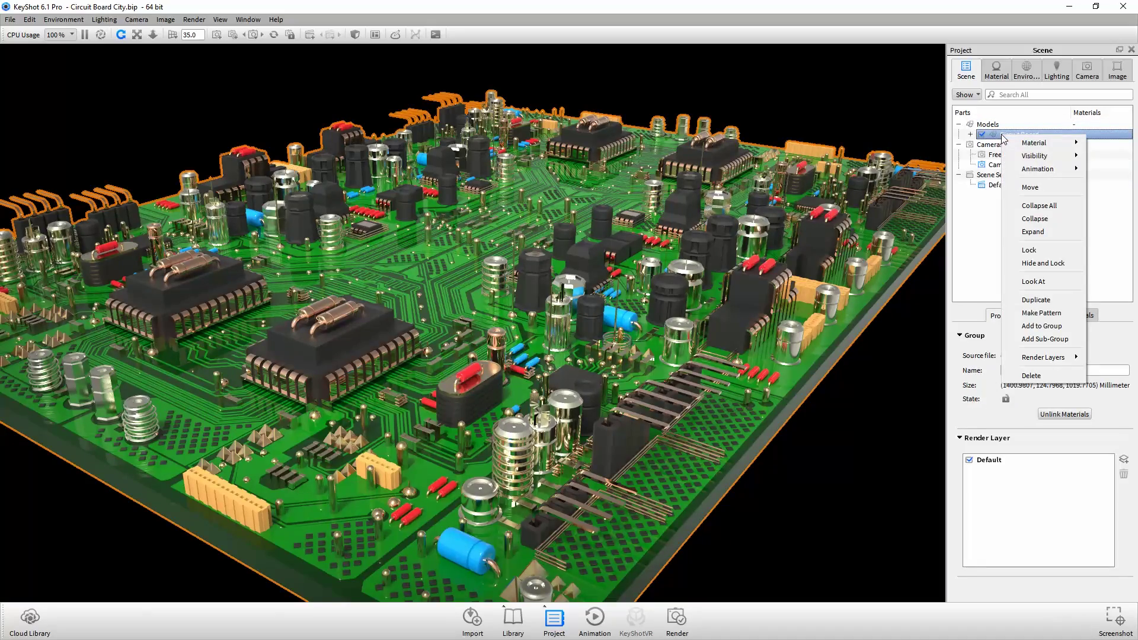
click(1067, 305)
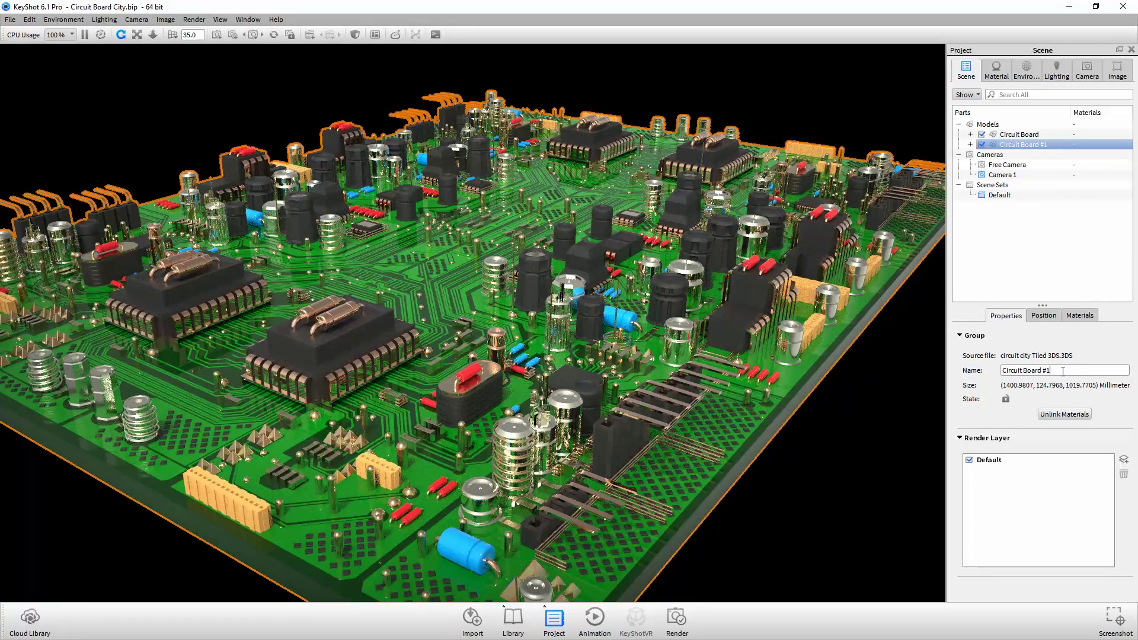
key(BackSpace)
key(BackSpace)
text(oo)
click(982, 136)
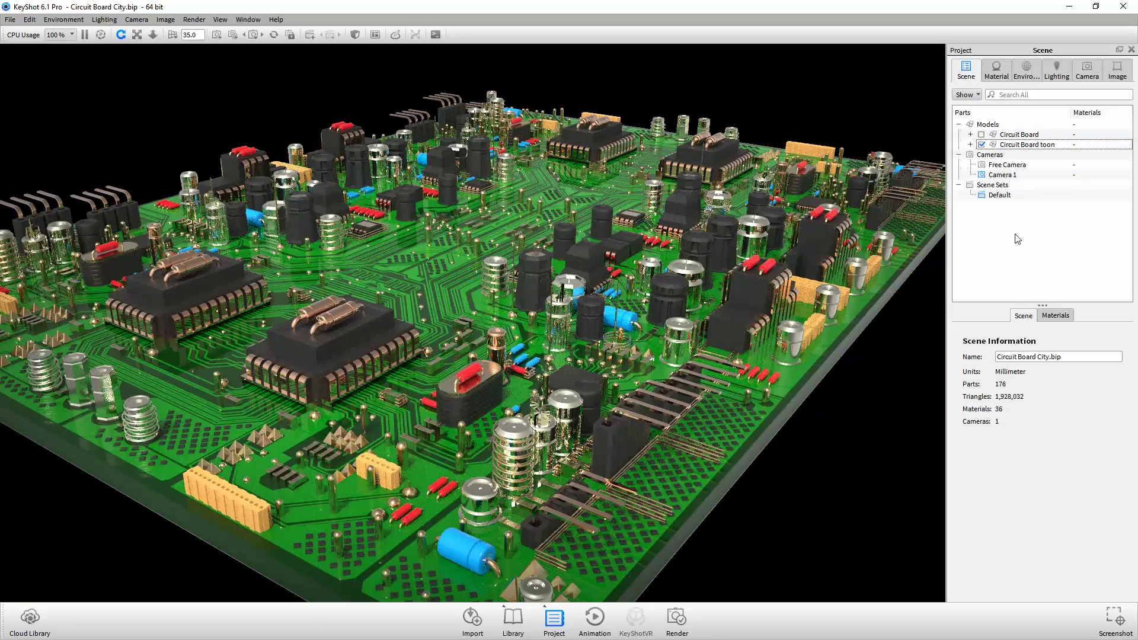
right_click(1011, 145)
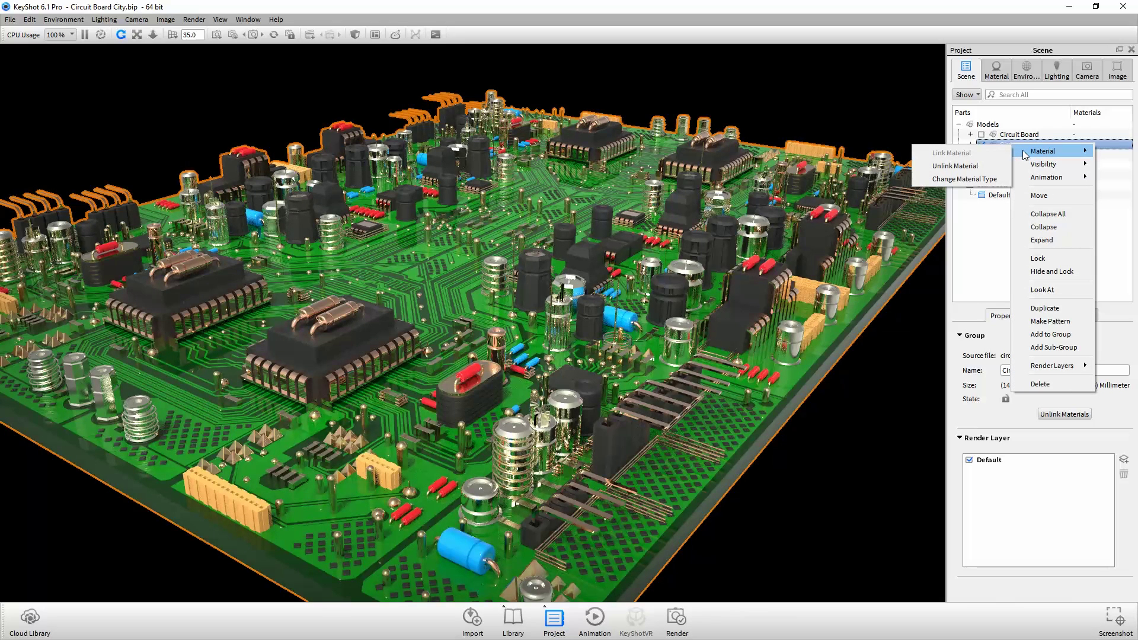
Step: Convert all of the Circuit Board toon copy's materials to the Toon material type
click(978, 178)
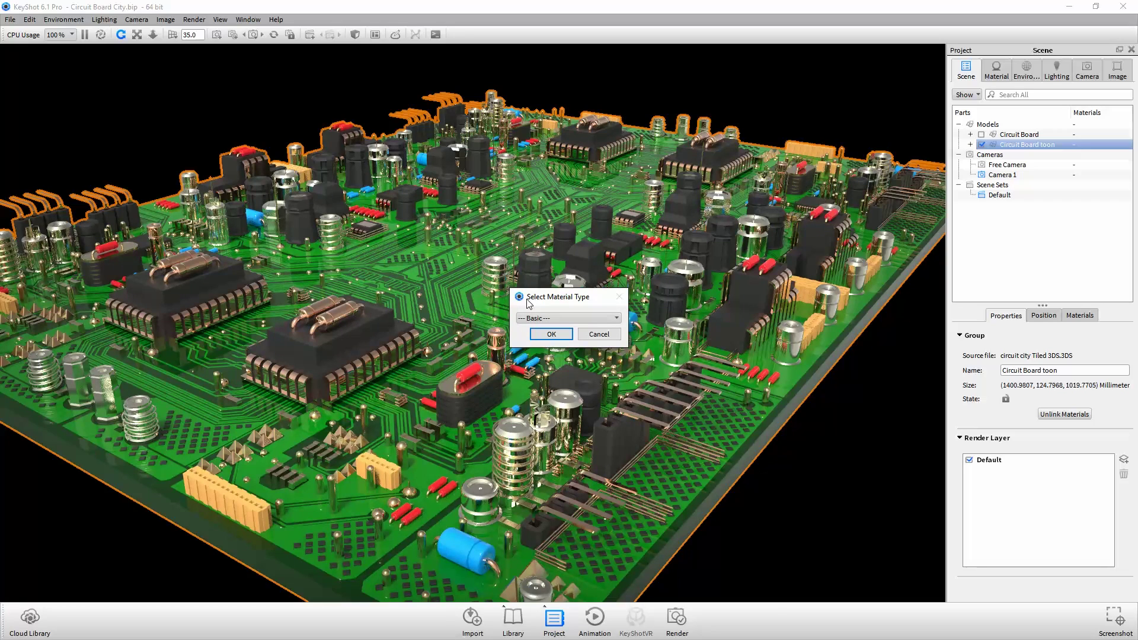
click(526, 320)
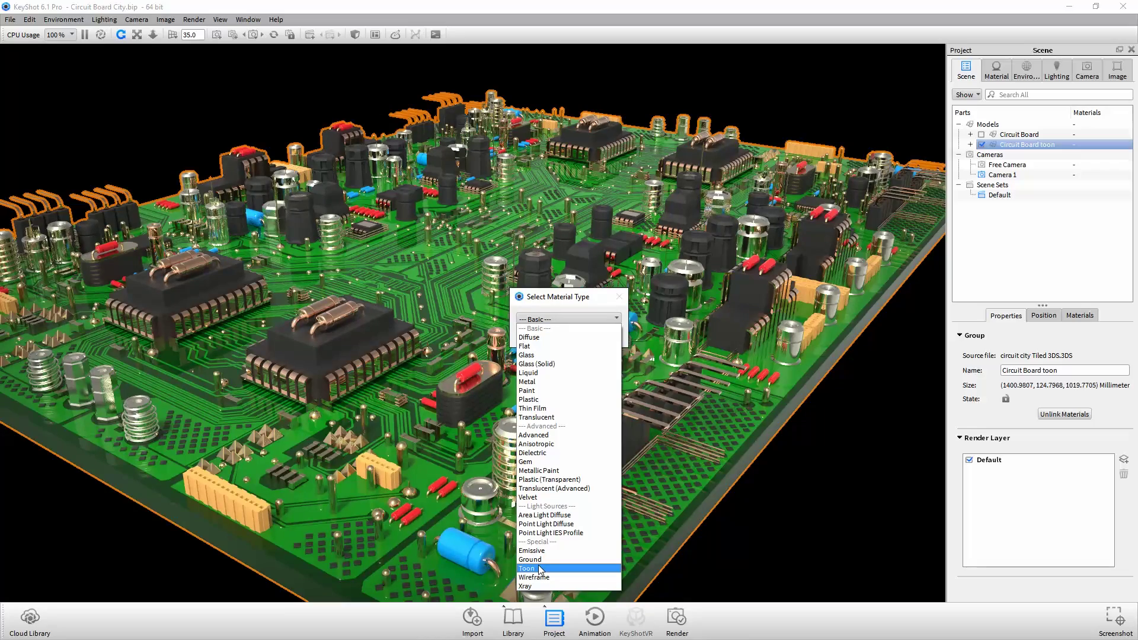
click(540, 570)
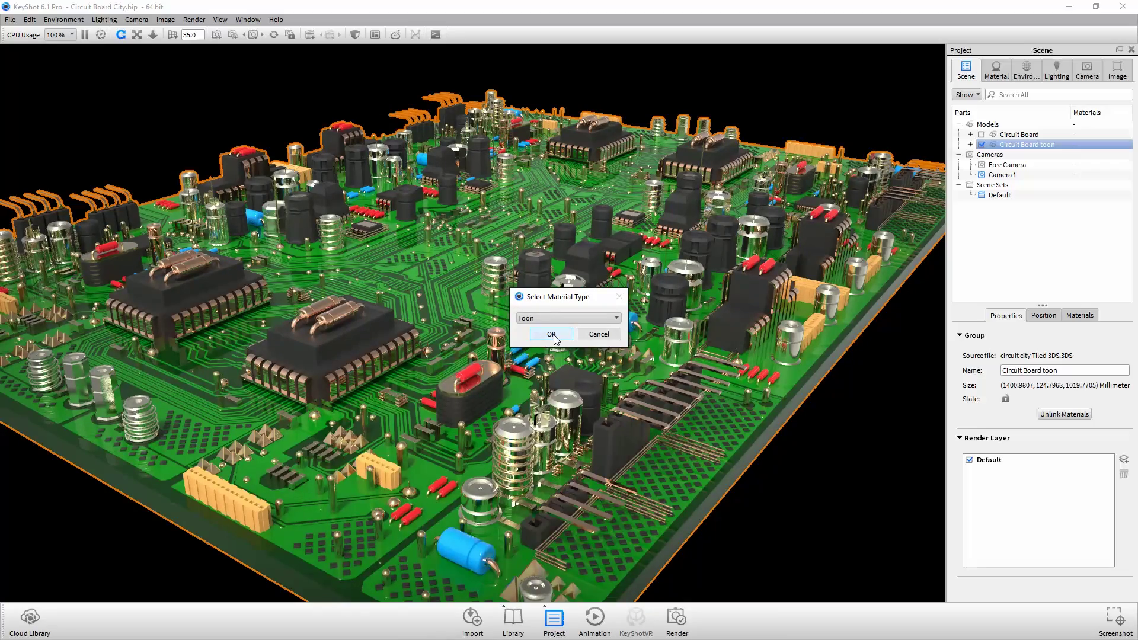
click(552, 334)
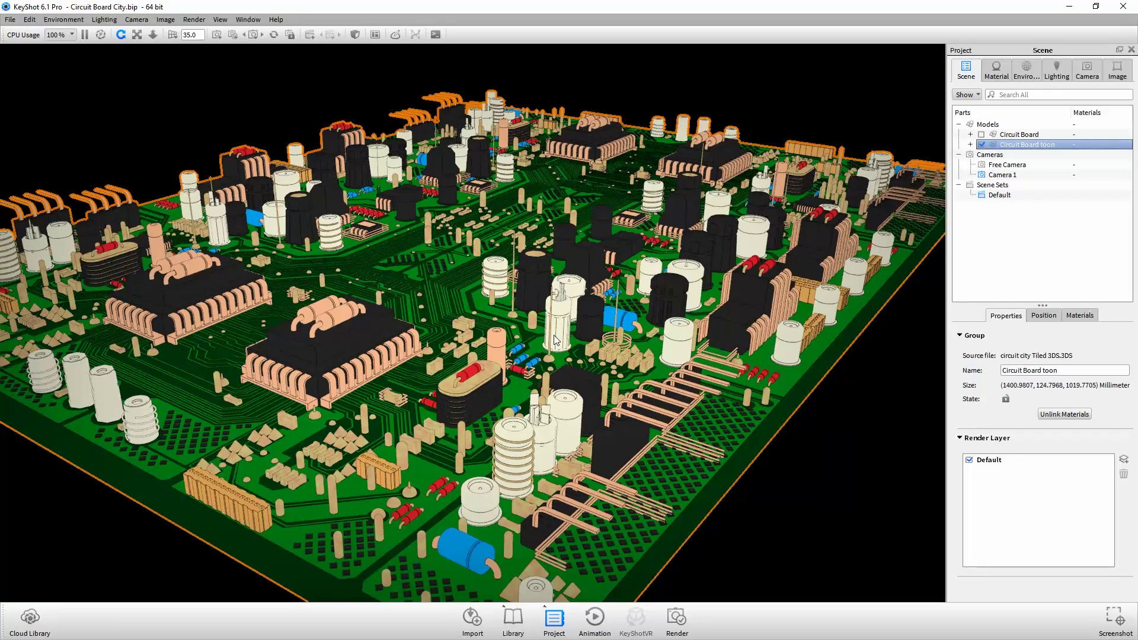
Step: Lower the ZincYellow #4 toon material's contour angle to about 36.09
double_click(412, 443)
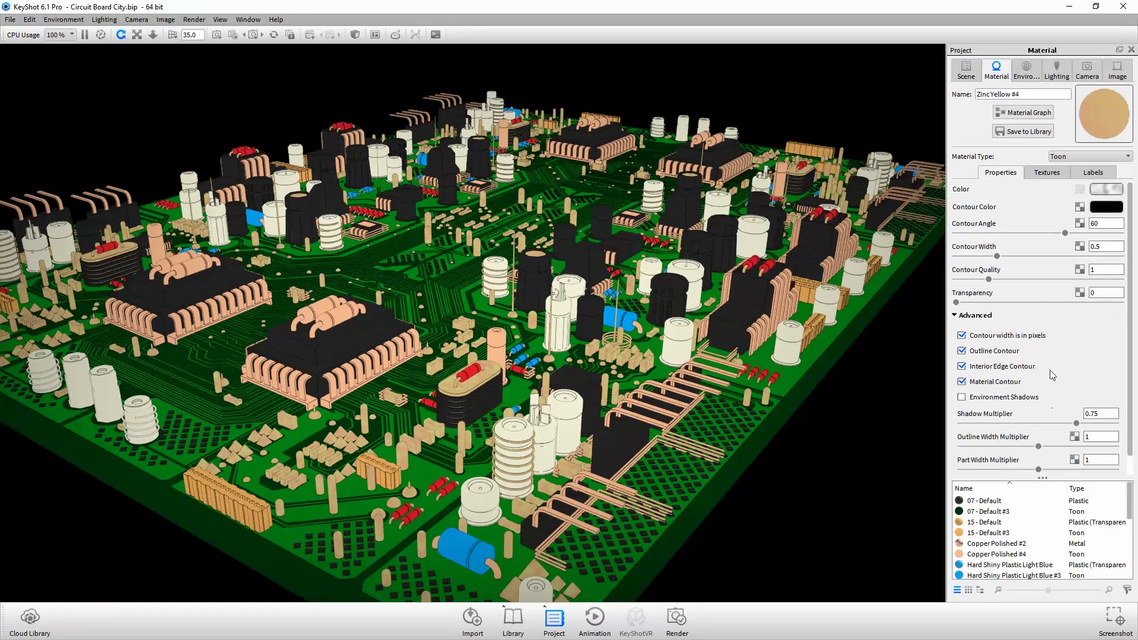
mouse_move(1064, 233)
mouse_down()
mouse_move(1022, 234)
mouse_move(1013, 255)
mouse_up()
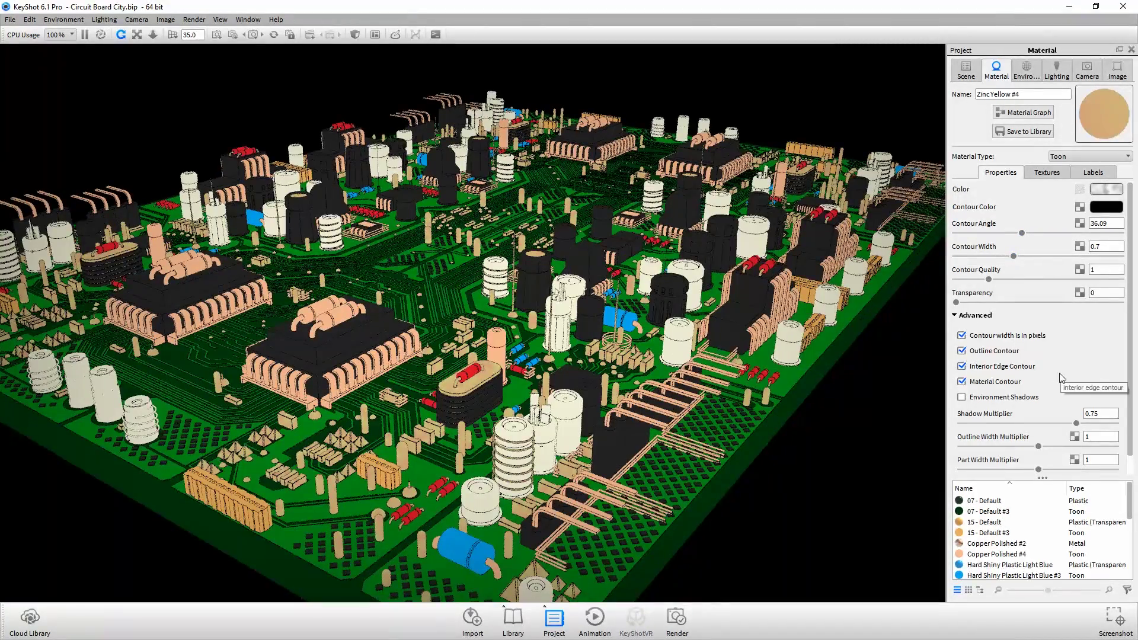
scroll(1062, 446, down, 1)
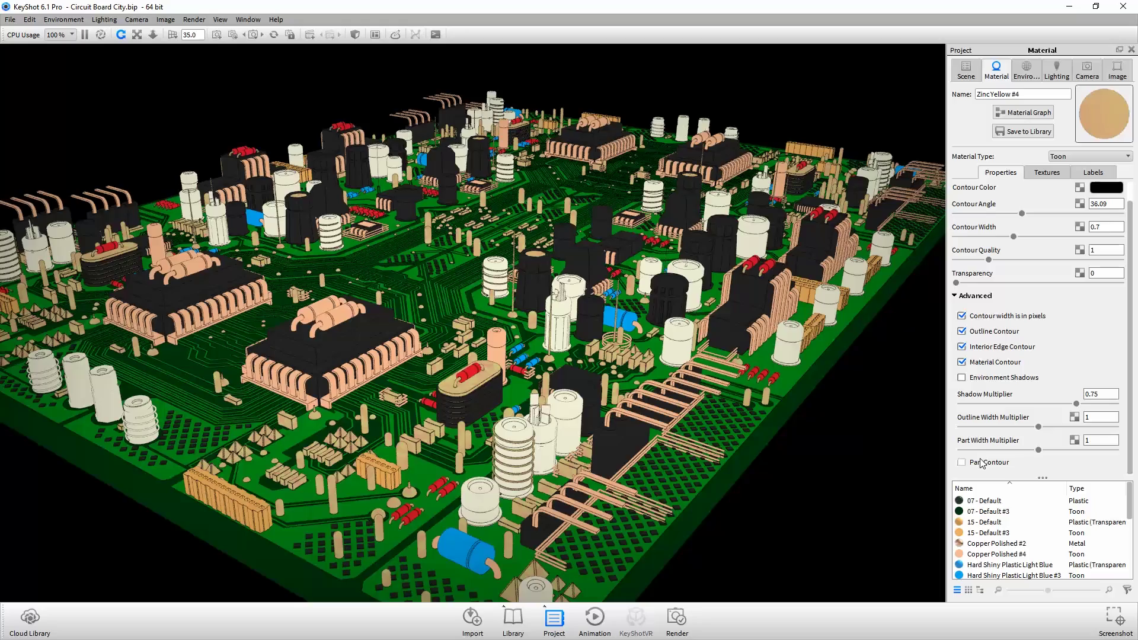